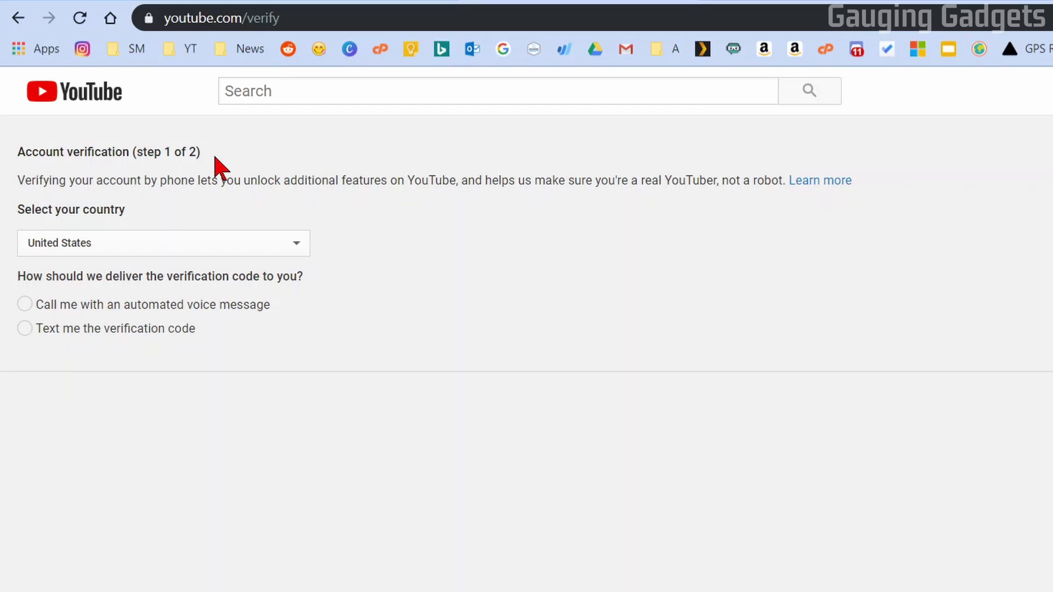
left_click(268, 249)
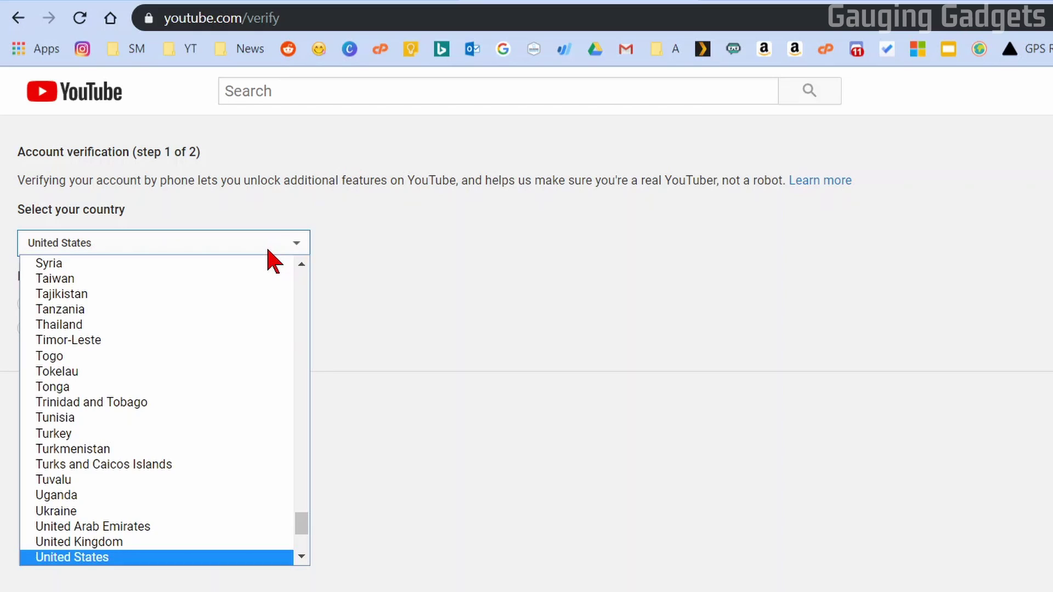
left_click(175, 560)
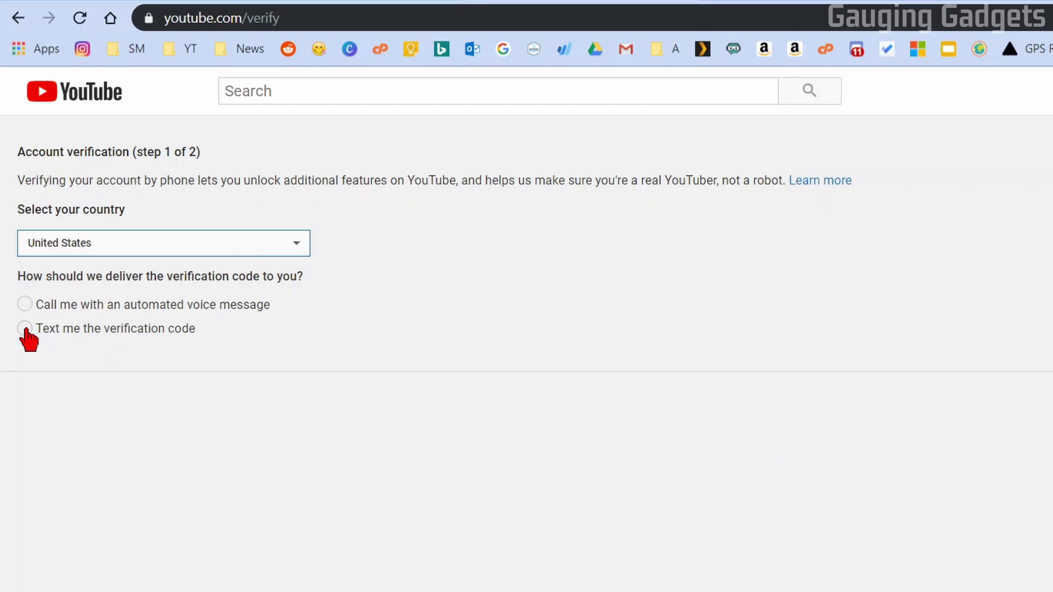
- Request the verification code by text message to the entered phone number
left_click(25, 331)
scroll(165, 387, "down", 1)
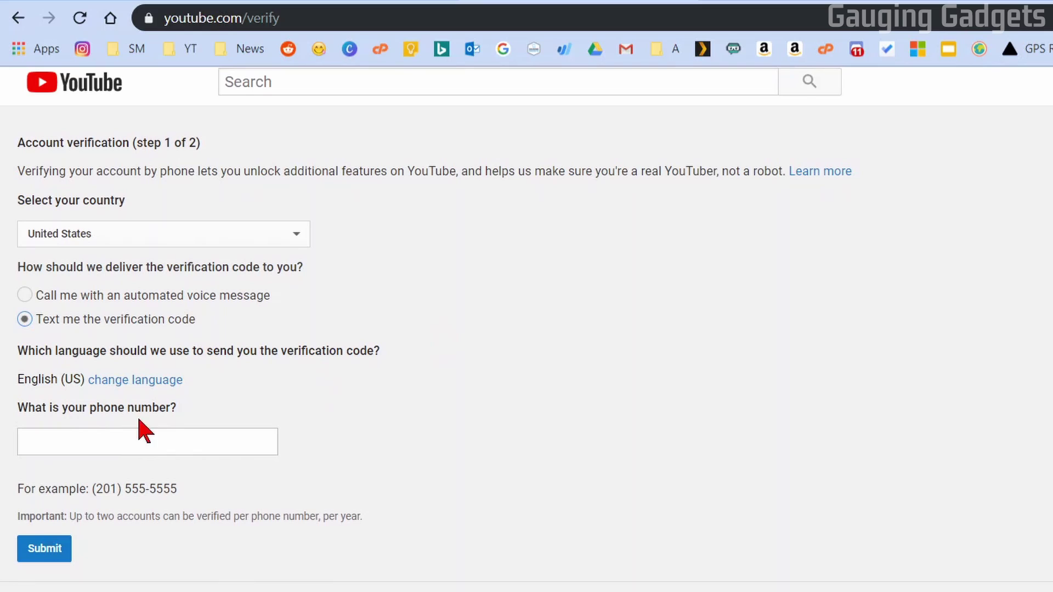
left_click(99, 445)
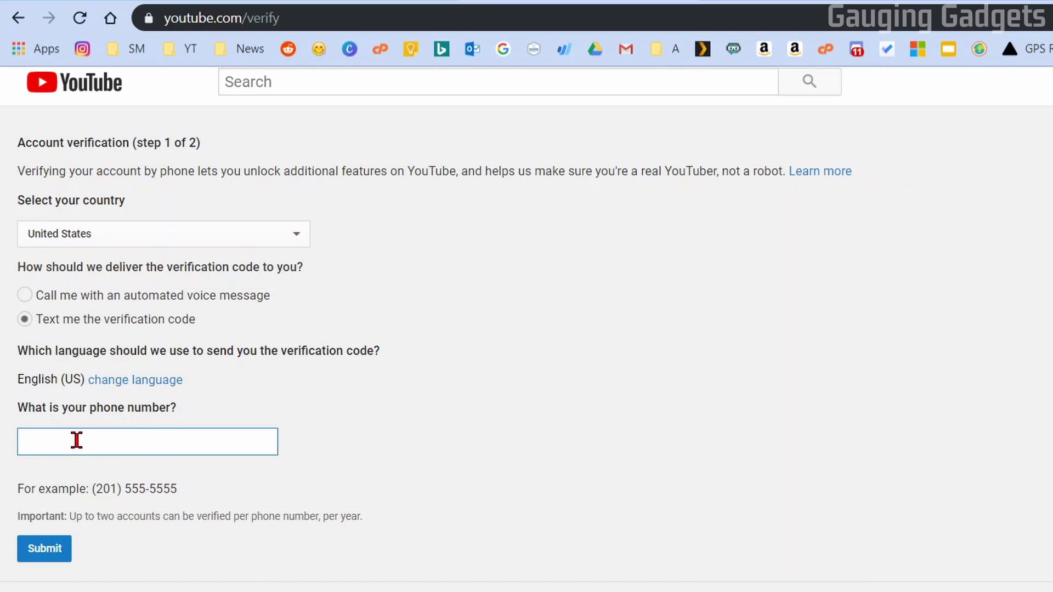
left_click(53, 558)
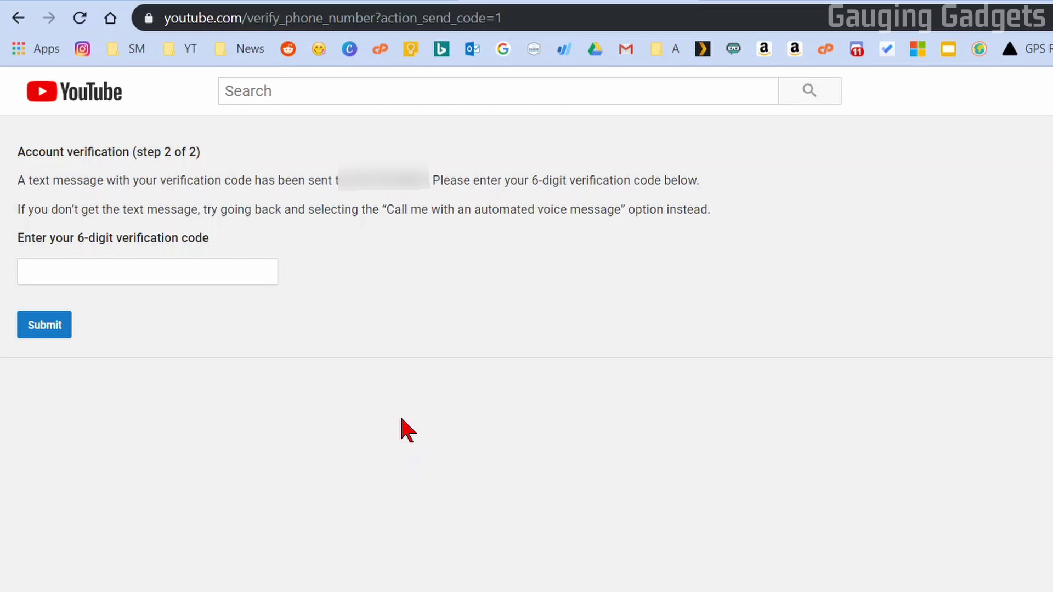
- Submit the 6-digit texted code and continue to the Status and Features page
left_click(54, 277)
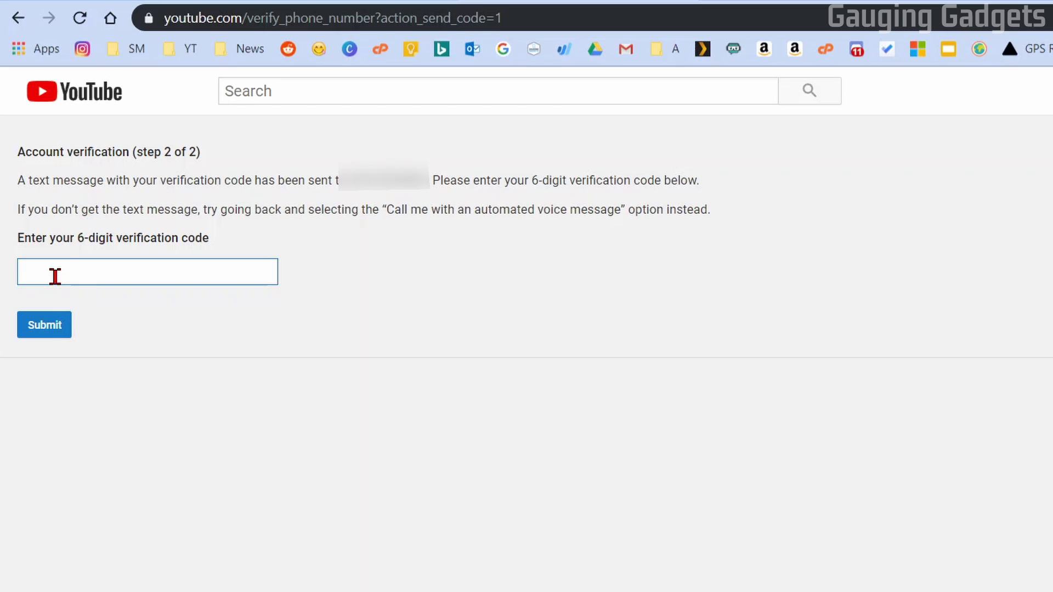
left_click(47, 327)
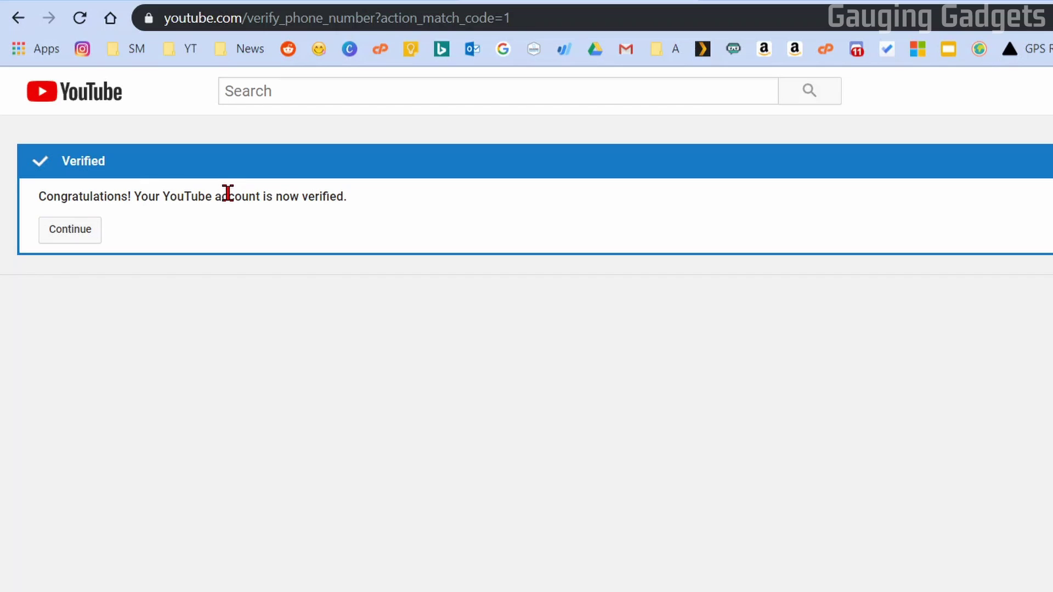
left_click(71, 232)
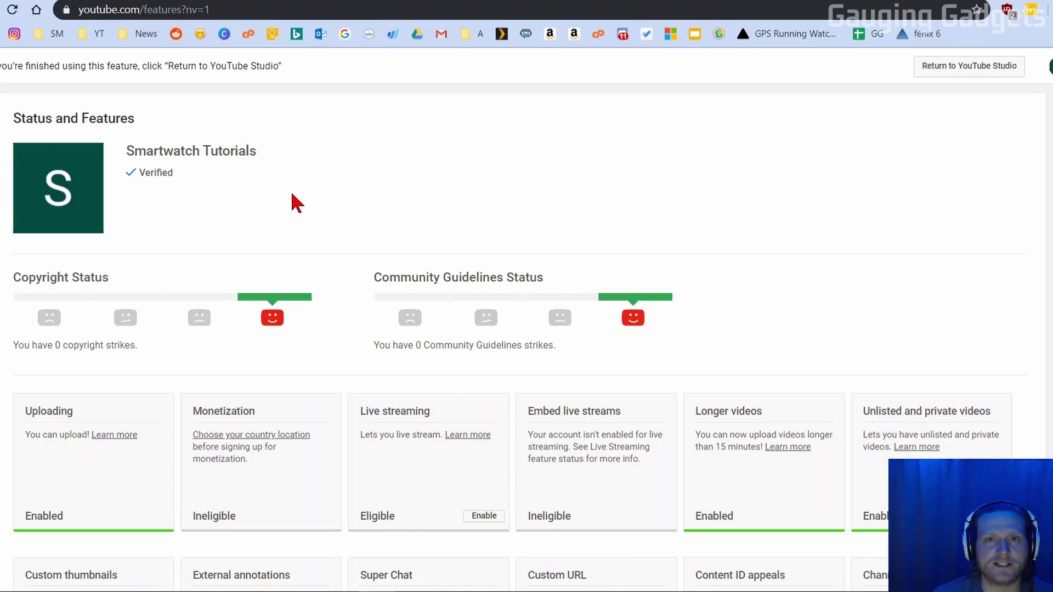
scroll(296, 204, "down", 1)
scroll(297, 203, "down", 1)
scroll(297, 204, "down", 2)
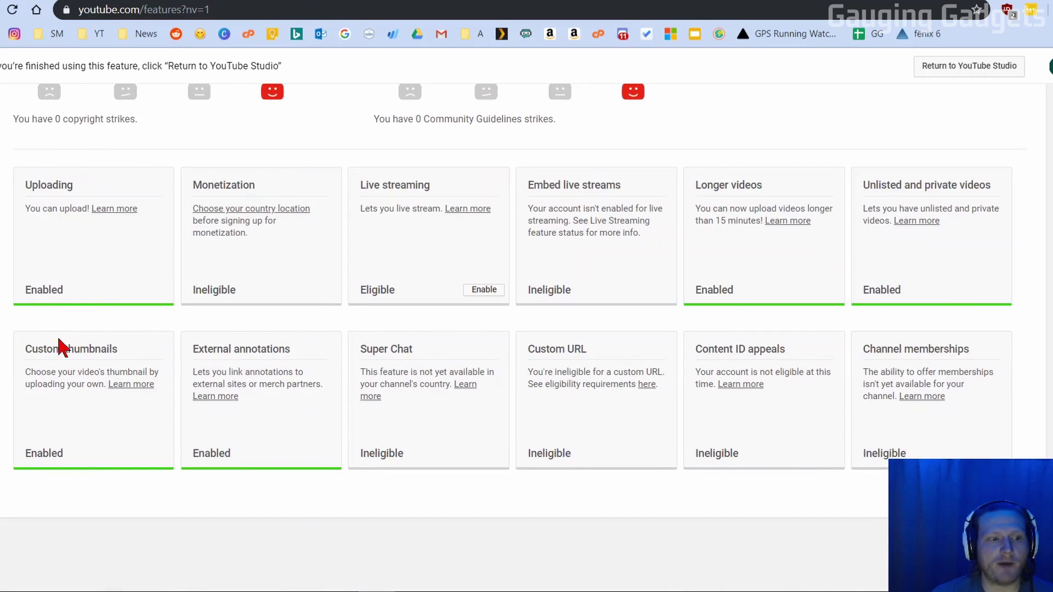